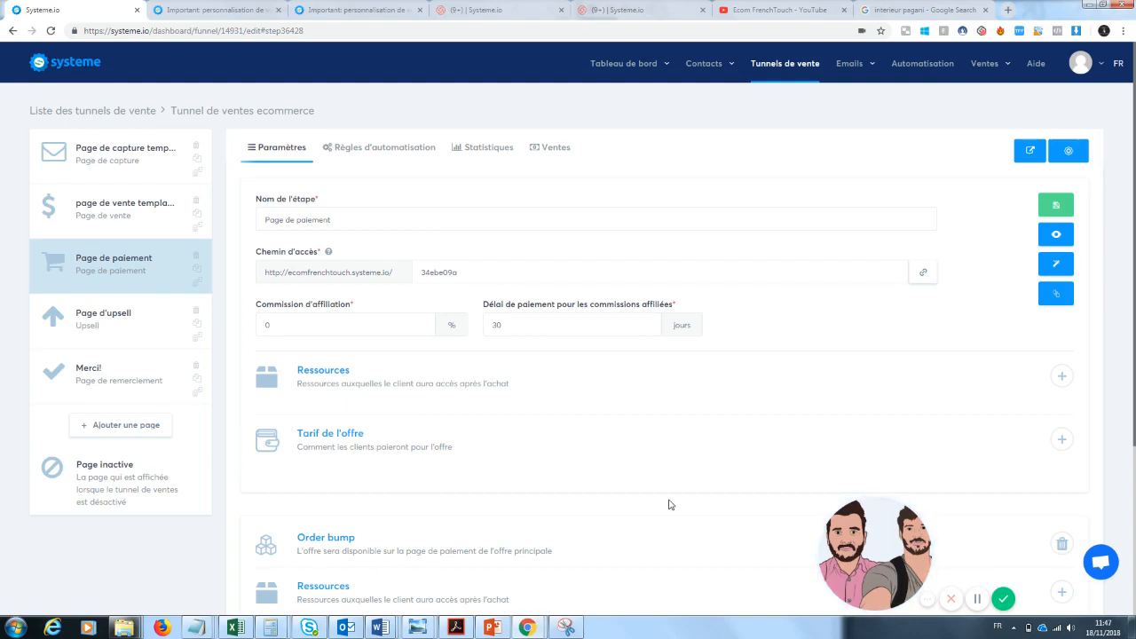
Step: Preview the Page d'upsell step and look through the offer from the headline to the decline link
left_click(158, 312)
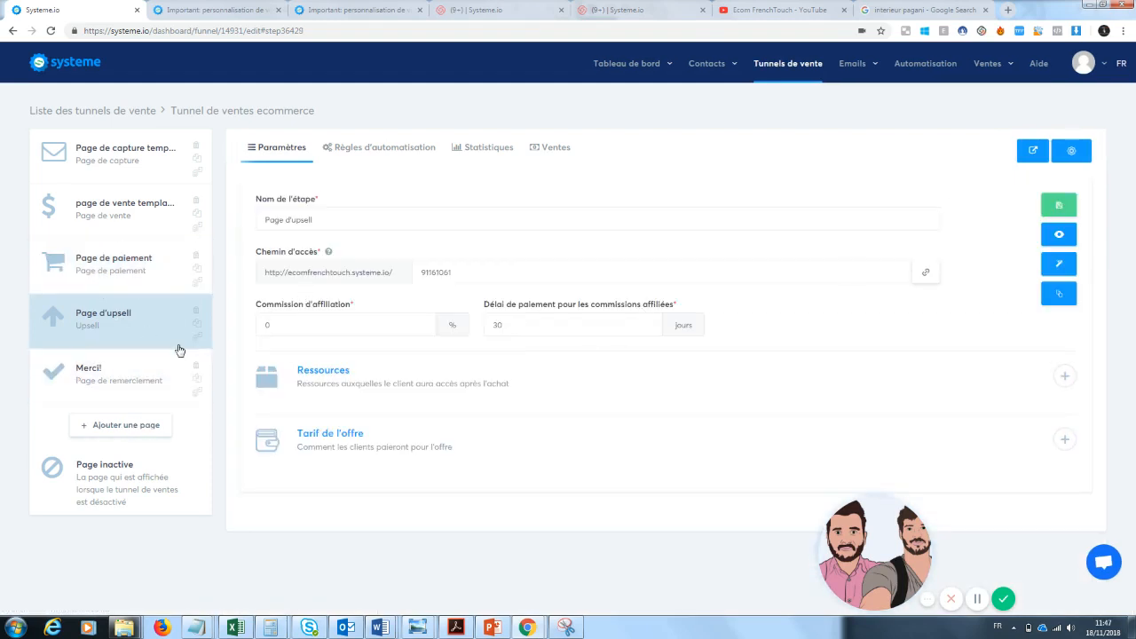
left_click(1059, 234)
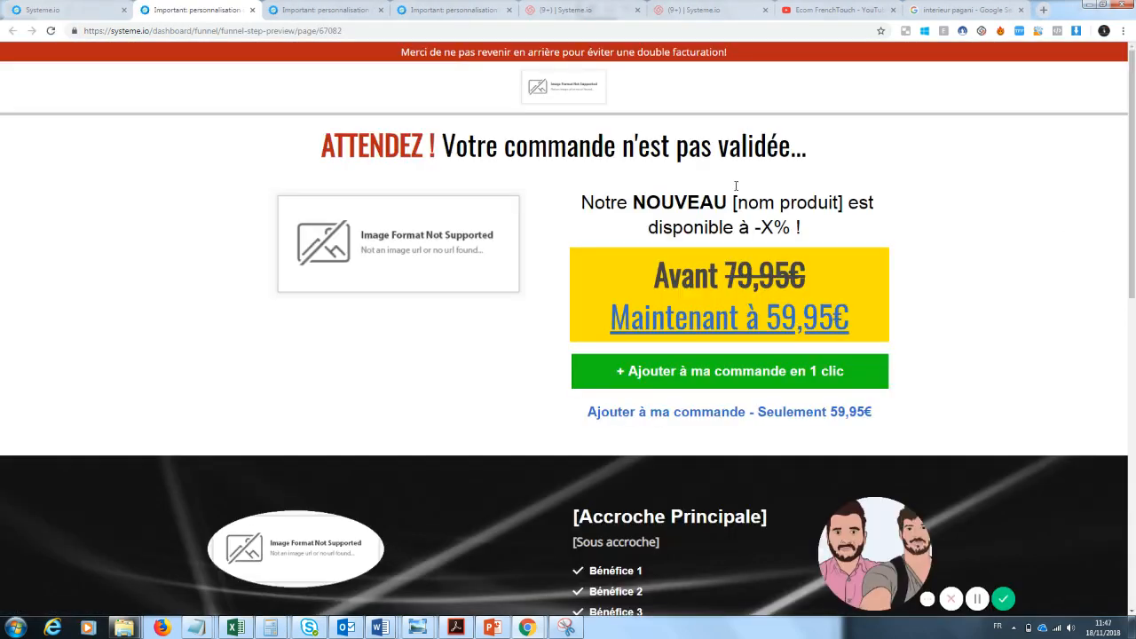
left_click_drag(414, 52, 770, 86)
left_click(726, 83)
left_click_drag(1126, 142, 1132, 208)
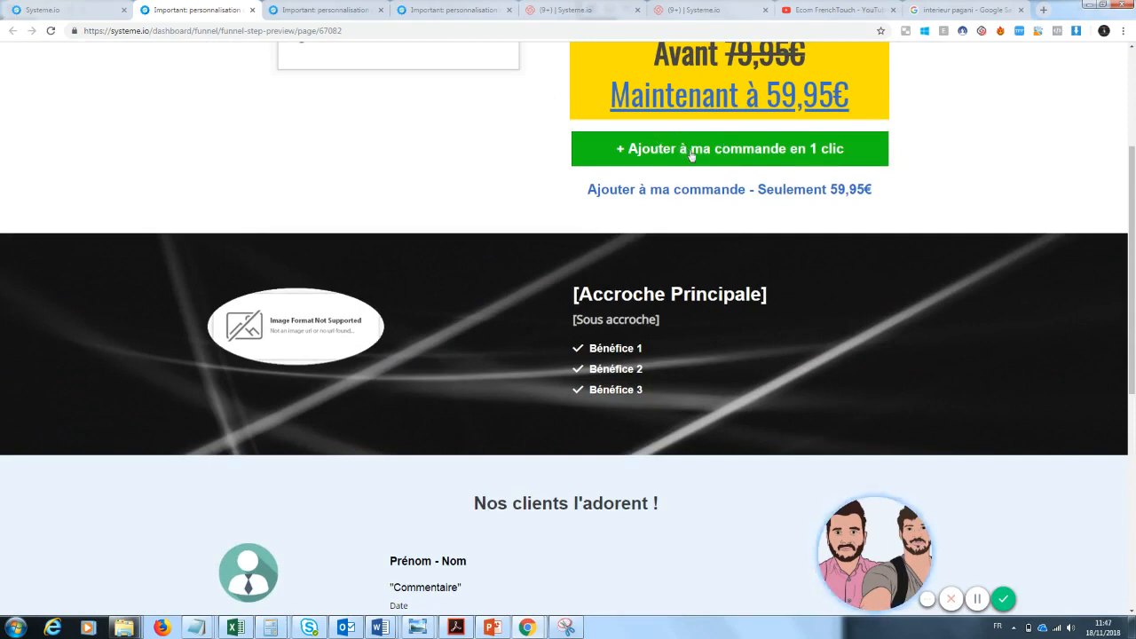
left_click_drag(1133, 280, 1133, 496)
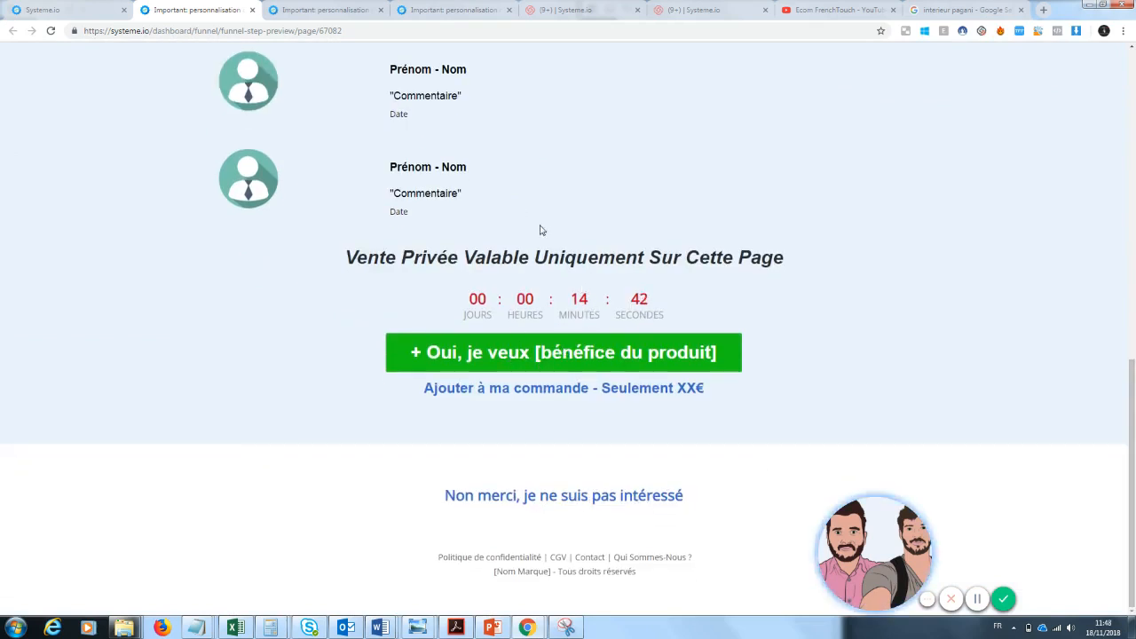
left_click_drag(1132, 487, 1132, 551)
left_click_drag(1134, 456, 1134, 158)
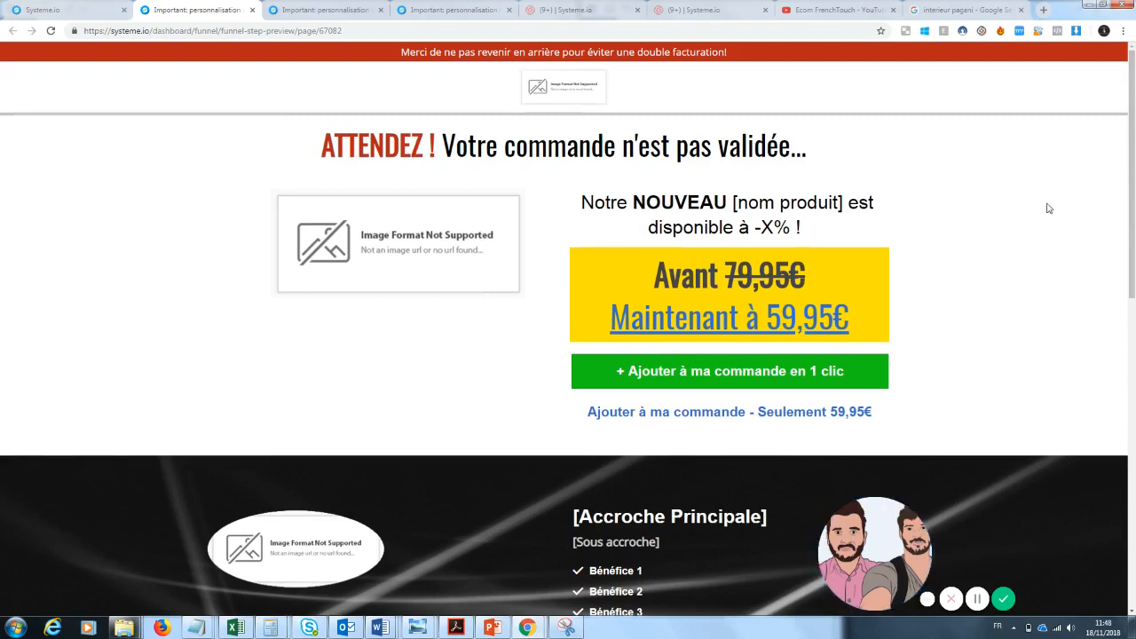
left_click_drag(1134, 158, 1134, 125)
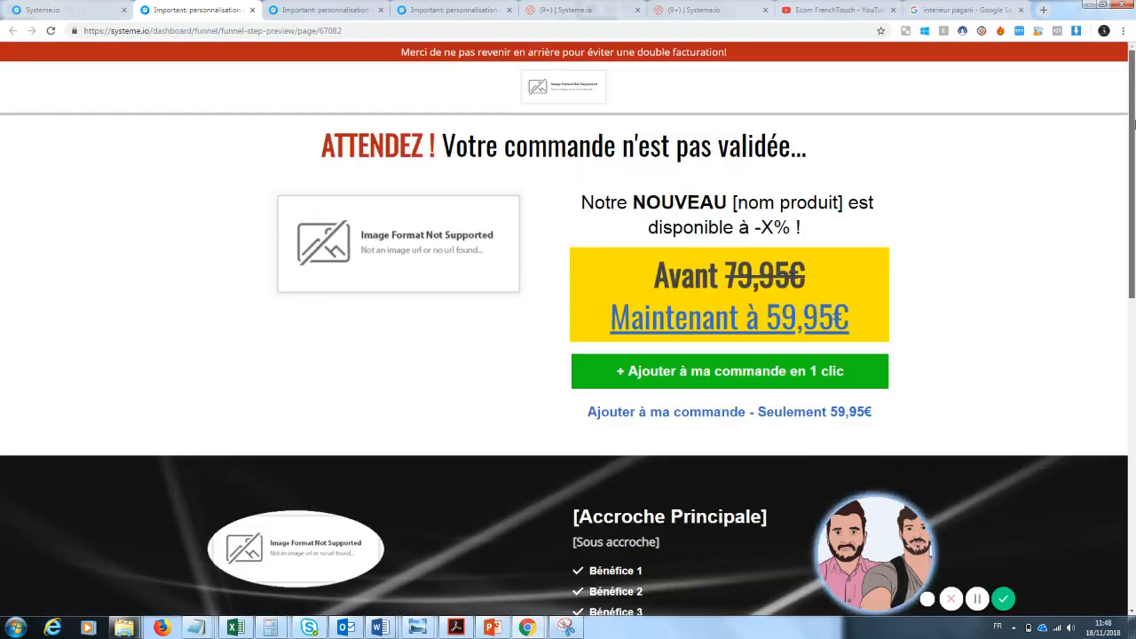
mouse_move(1133, 142)
left_mouse_down()
mouse_move(1133, 188)
mouse_move(1134, 127)
mouse_move(1134, 213)
mouse_move(1134, 127)
left_mouse_up()
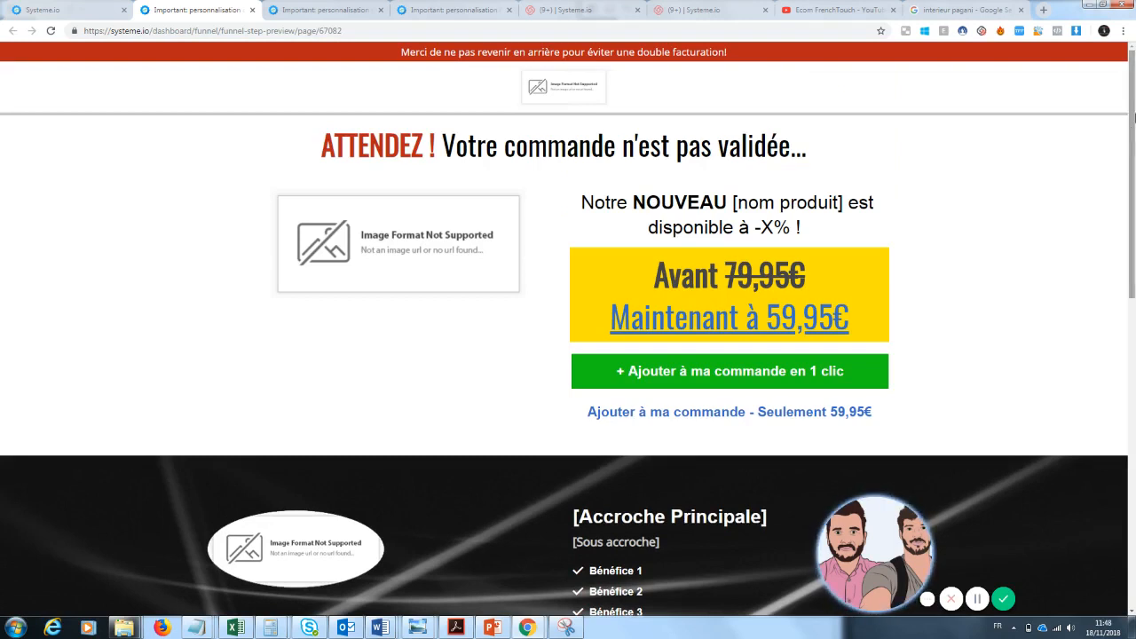
mouse_move(1134, 117)
left_mouse_down()
mouse_move(1118, 122)
mouse_move(1132, 177)
mouse_move(1129, 125)
left_mouse_up()
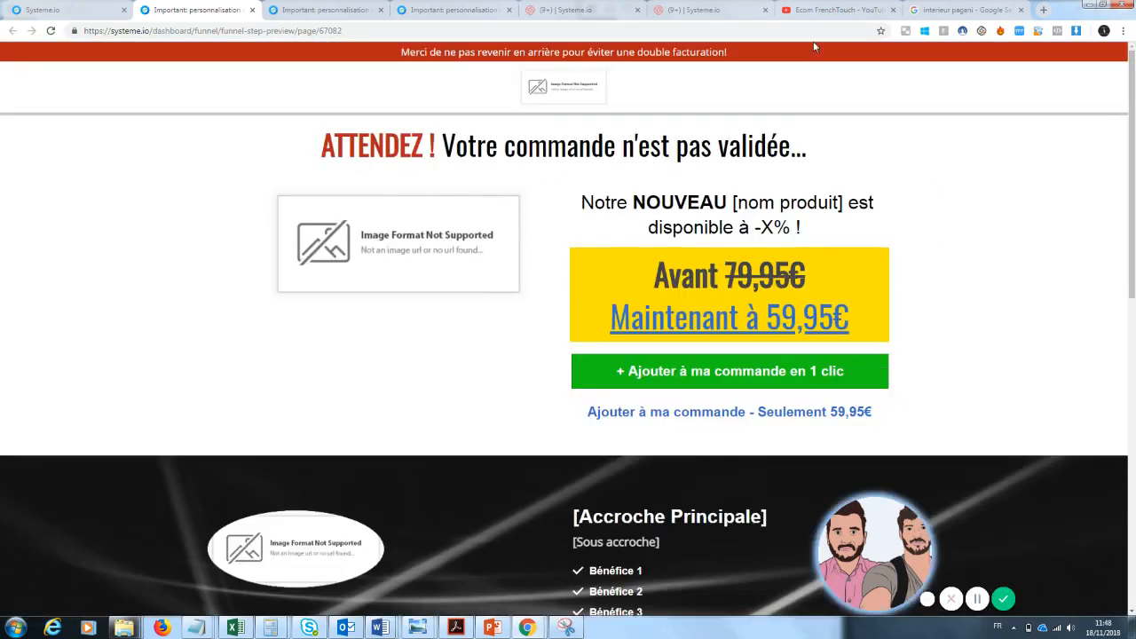
Step: Open the upsell page in the page editor, inspect the before/after price text block, and exit the editor
left_click(68, 8)
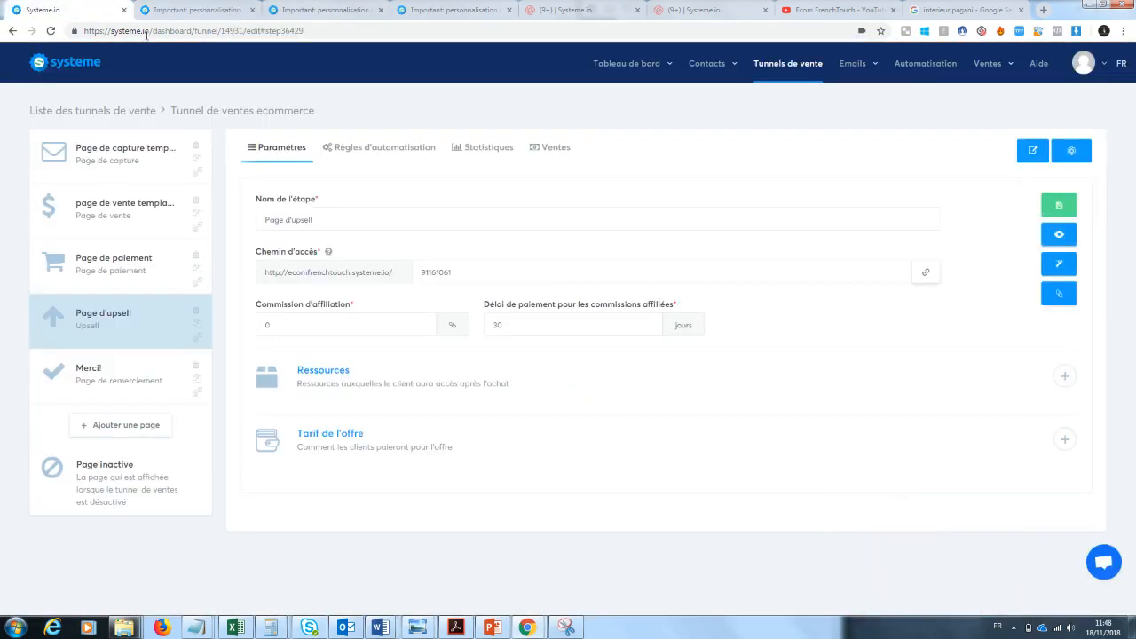
left_click(1060, 265)
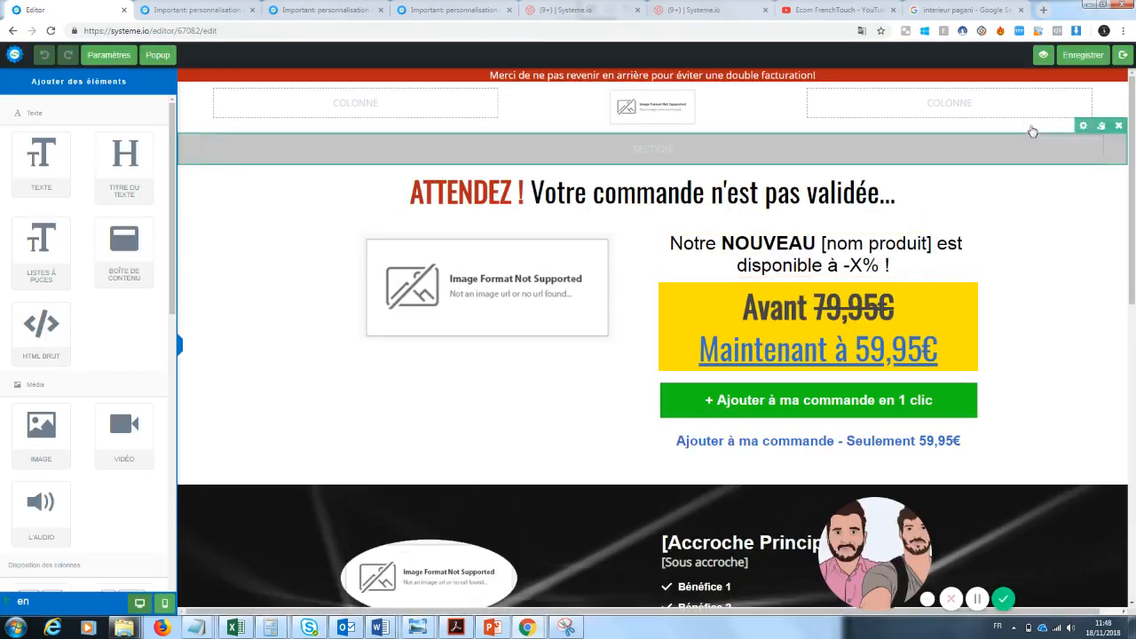
left_click(499, 297)
left_click(833, 320)
left_click(845, 312)
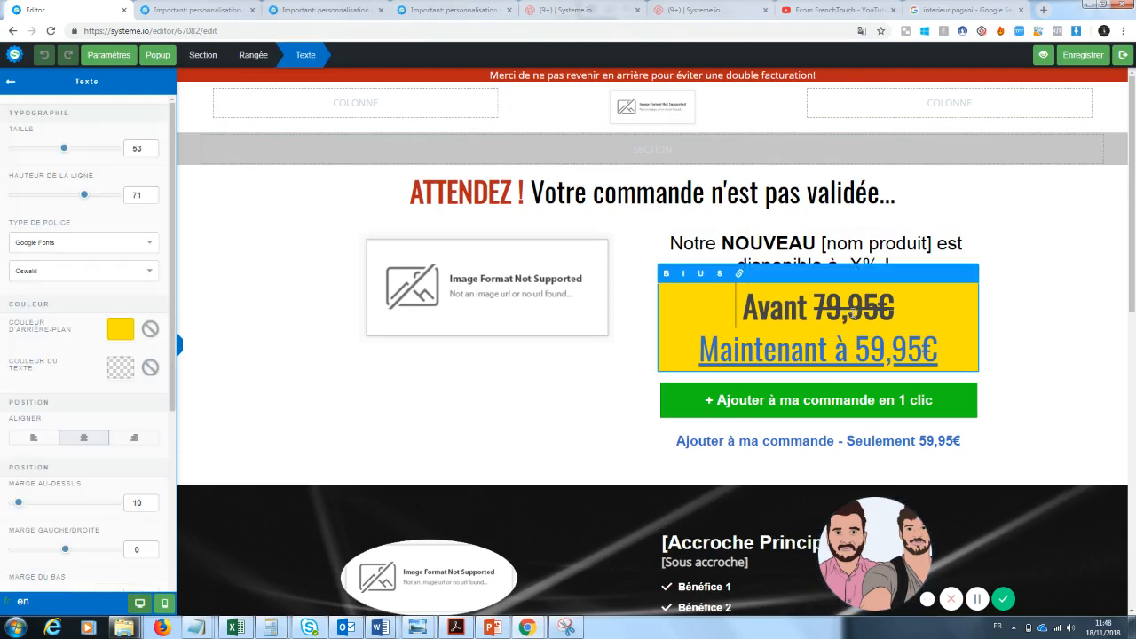
left_click_drag(892, 307, 830, 311)
left_click(921, 334)
left_click(1068, 305)
left_click_drag(1133, 202, 1126, 230)
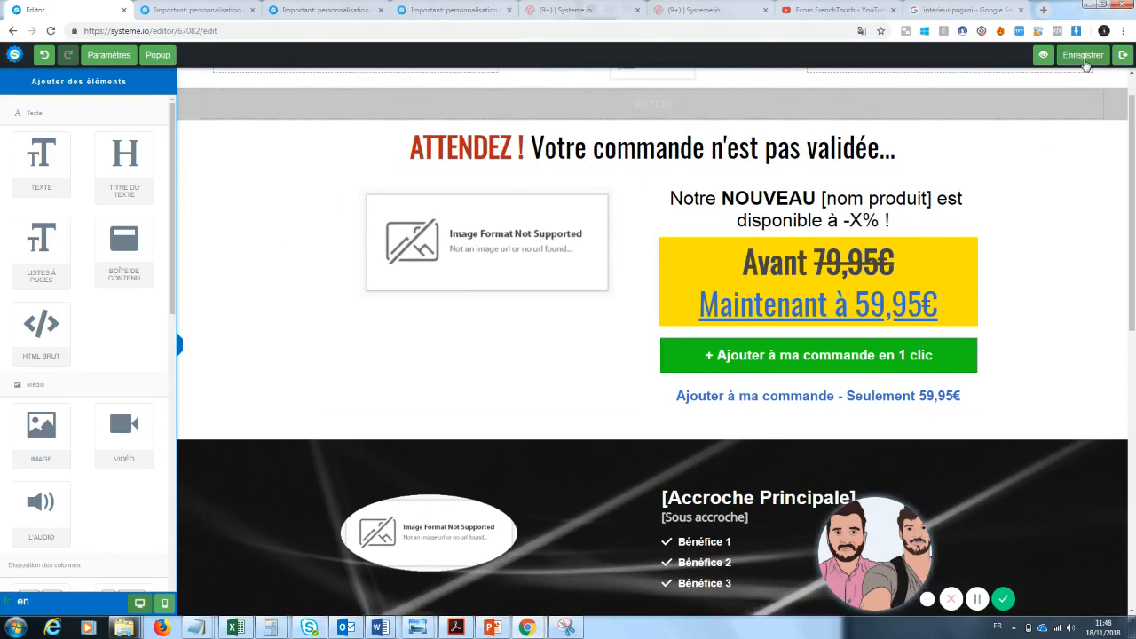
left_click(1124, 57)
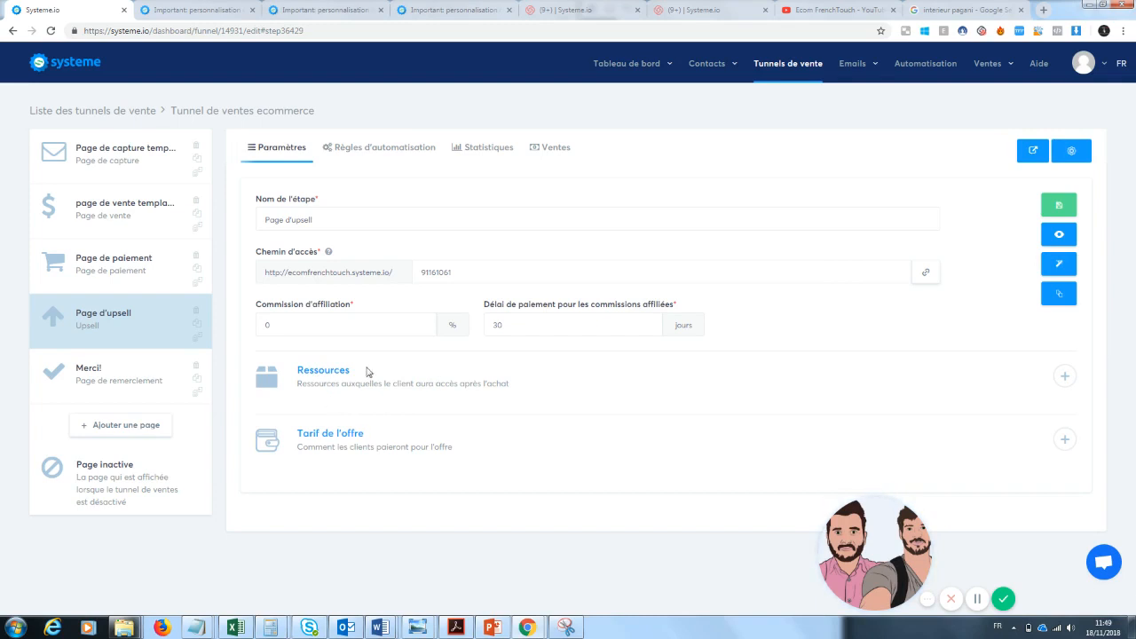
Step: Add a new funnel page named "downsell" with the type Downsell
left_click(145, 428)
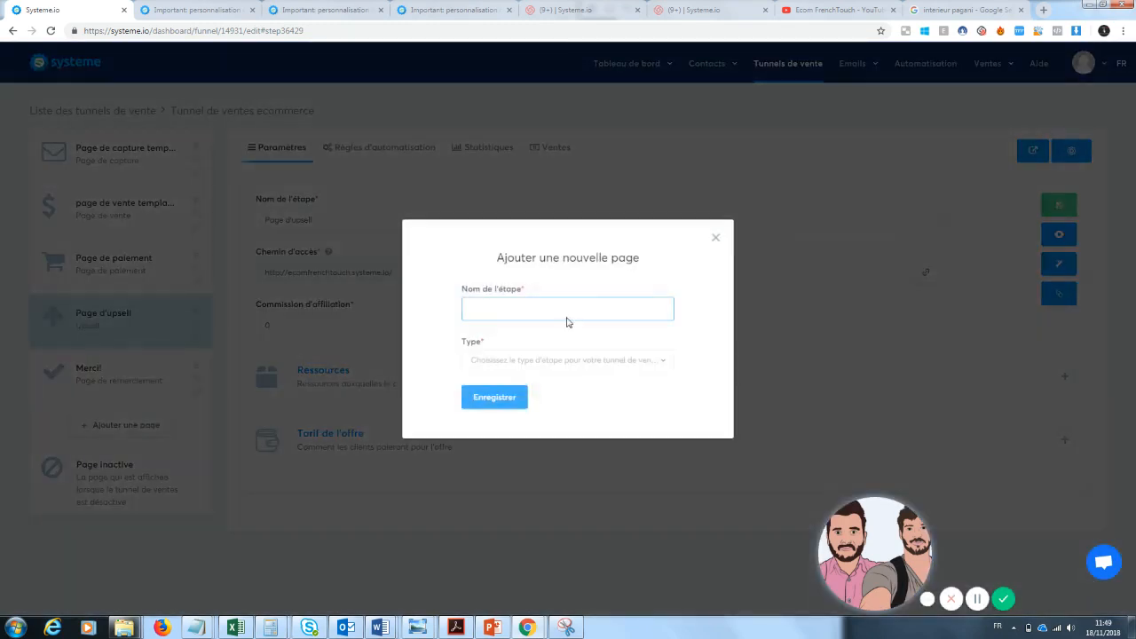
type("down")
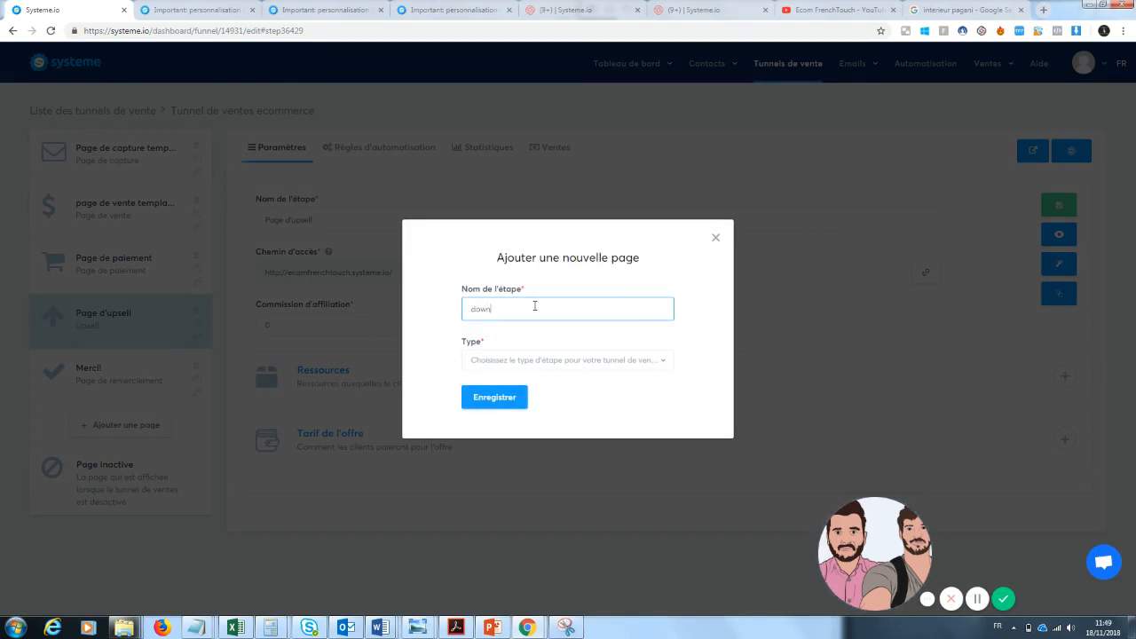
type("sell")
left_click(548, 361)
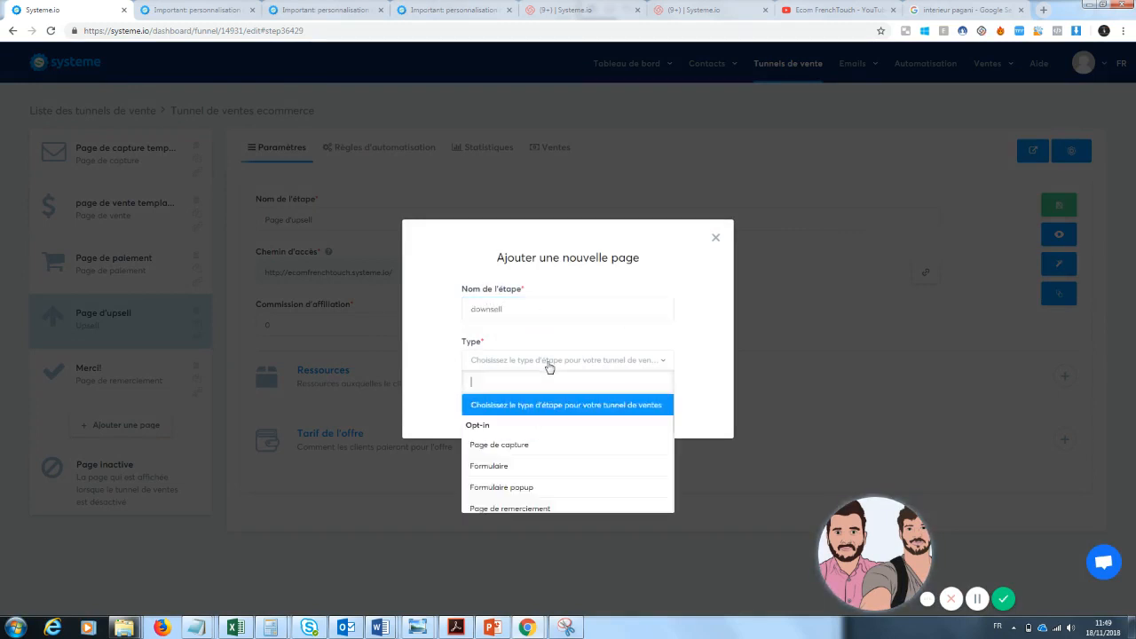
key("Down")
key("Down")
key("Down")
key("Down")
key("Down")
key("Down")
key("Down")
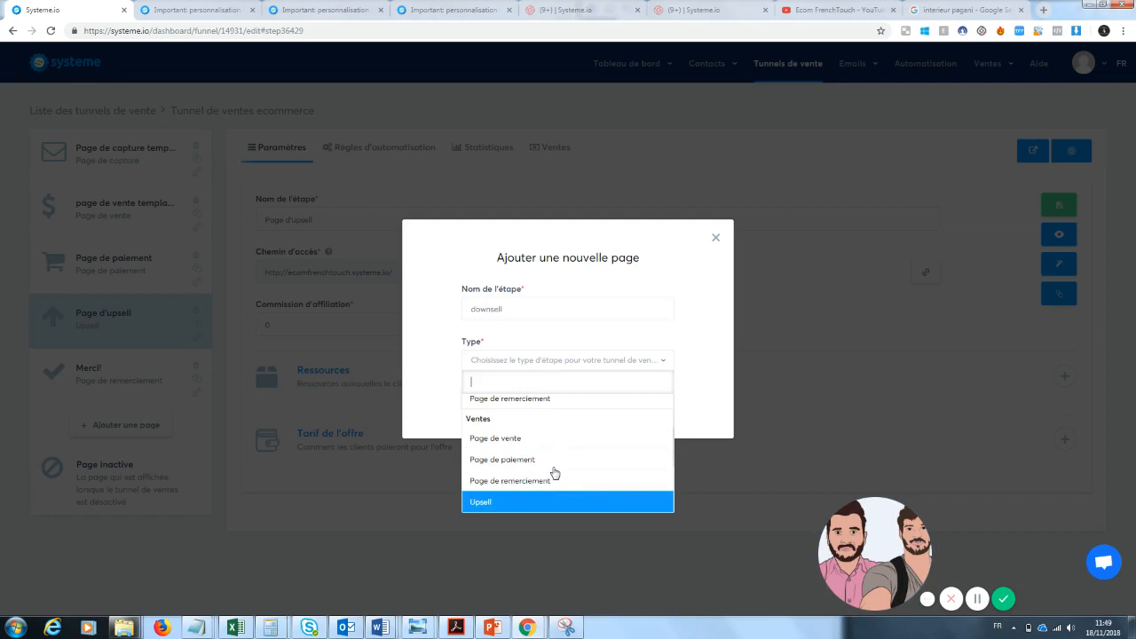
left_click(523, 504)
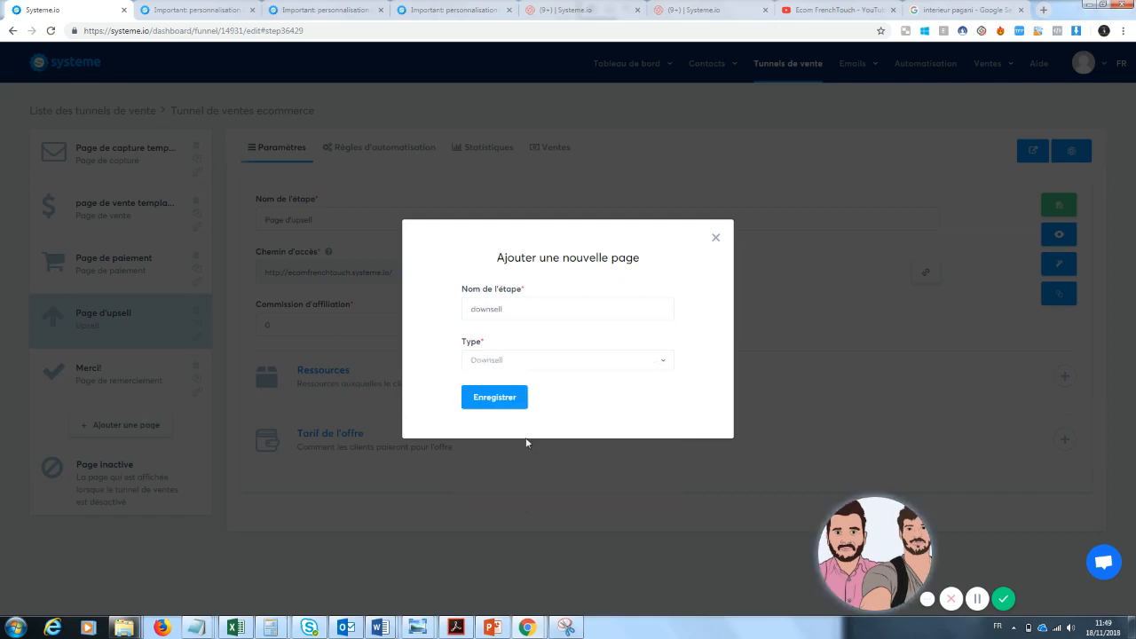
left_click(488, 399)
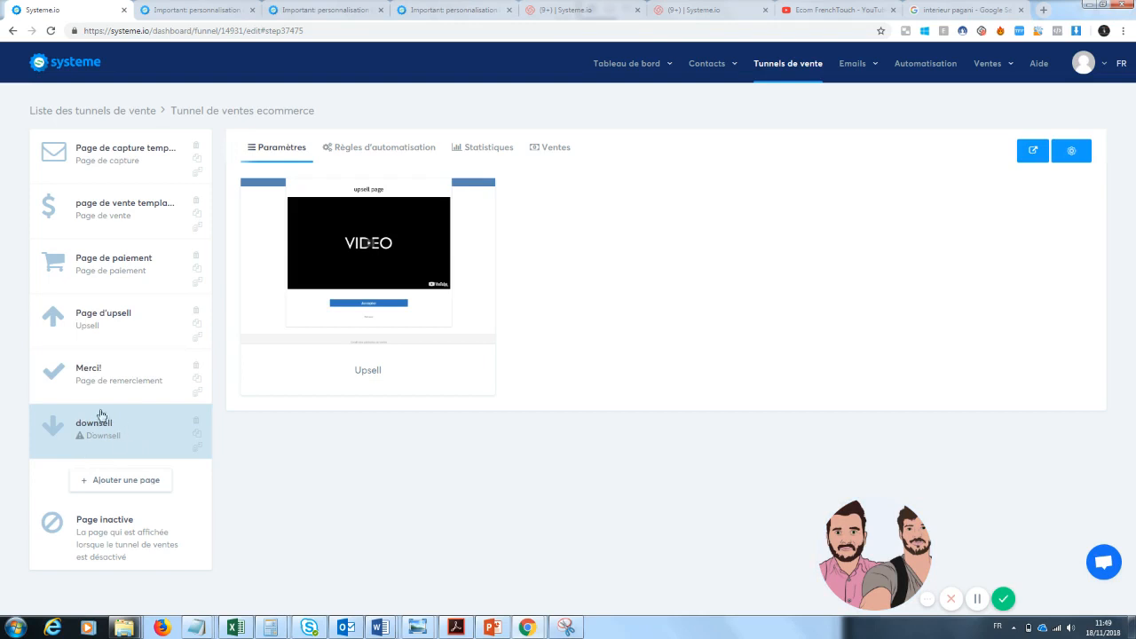
Step: Apply the Upsell template to the downsell step
mouse_move(358, 338)
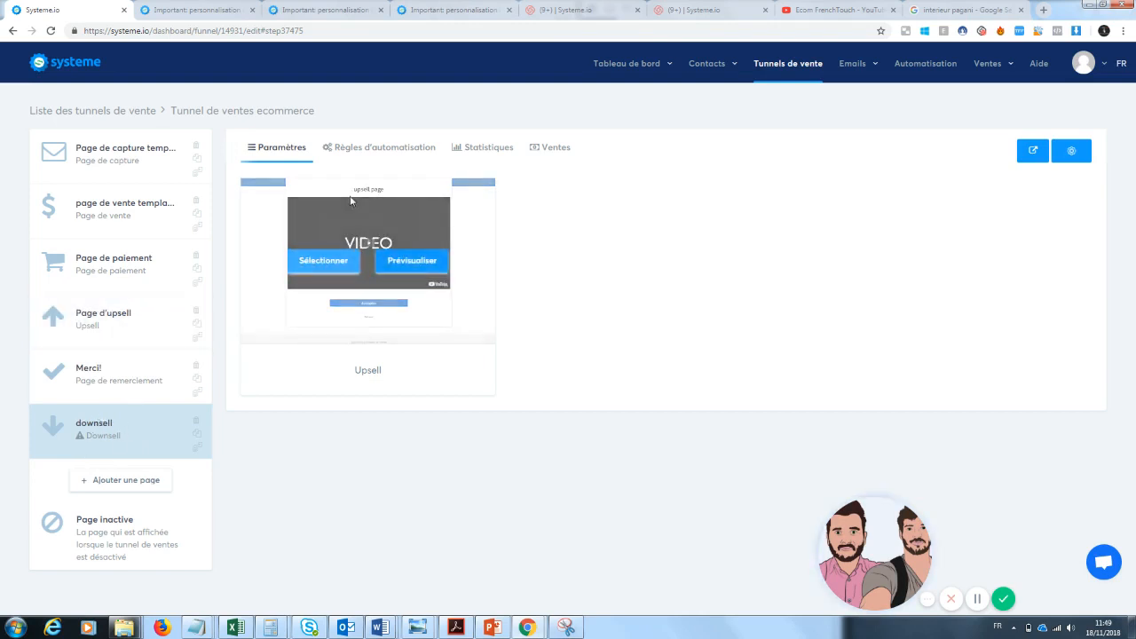
left_click(141, 339)
left_click(127, 428)
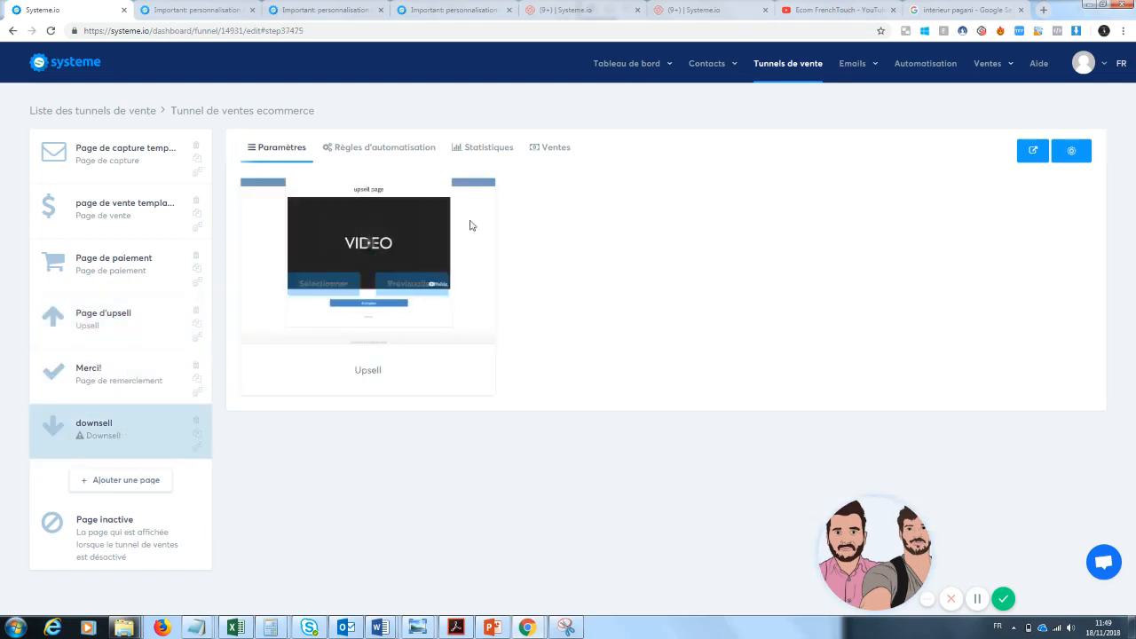
left_click(345, 261)
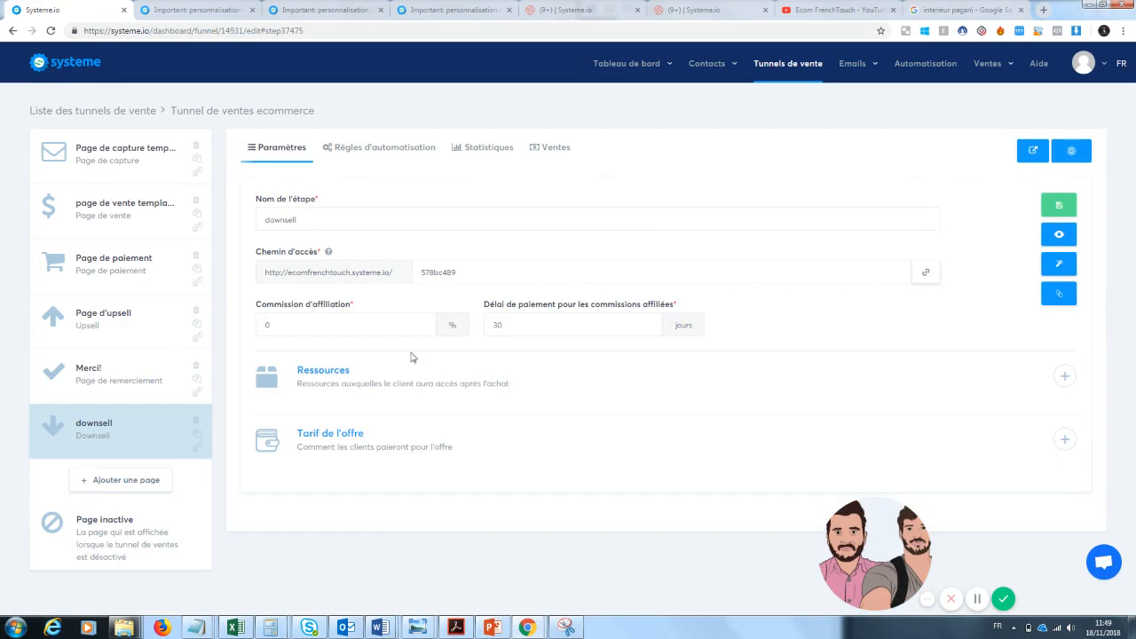
Step: Preview the downsell page with its video and accept/refuse options, and close the preview
left_click(1060, 236)
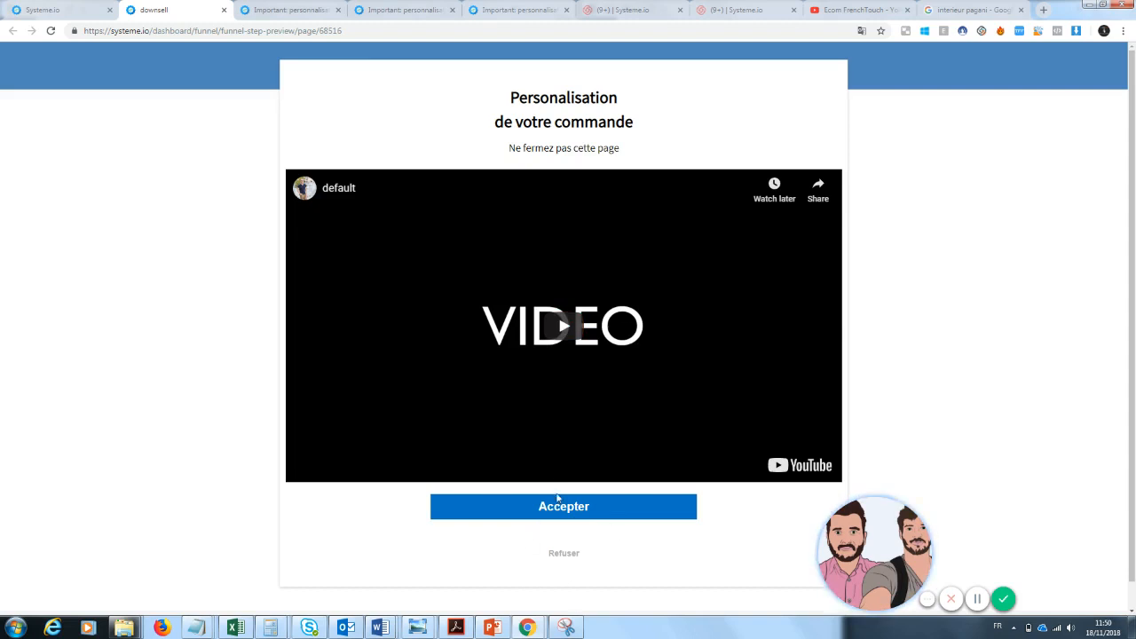
mouse_move(880, 543)
left_mouse_down()
mouse_move(978, 515)
mouse_move(859, 543)
mouse_move(880, 544)
left_mouse_up()
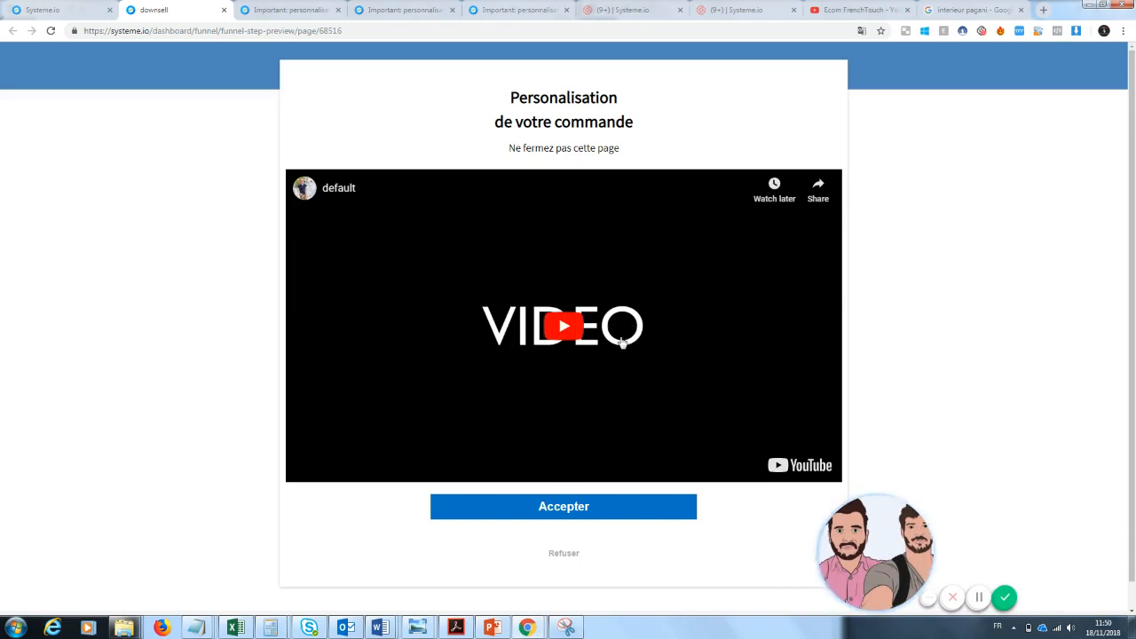
left_click(224, 10)
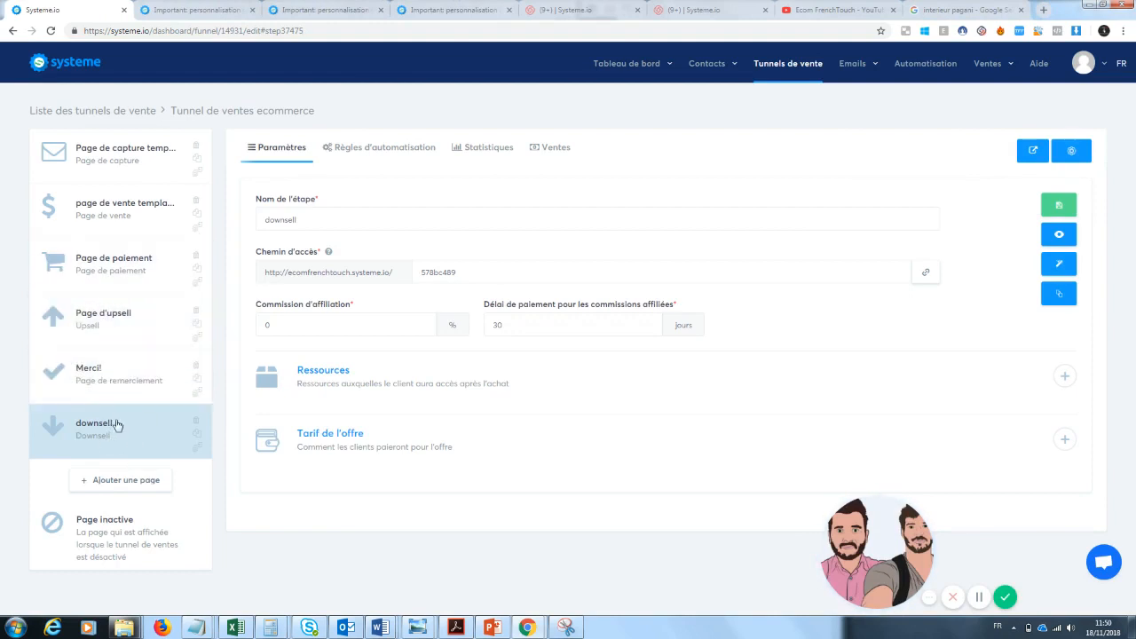
Step: Preview the Merci! thank-you page, examine its order confirmation section, and close the preview
left_click(95, 373)
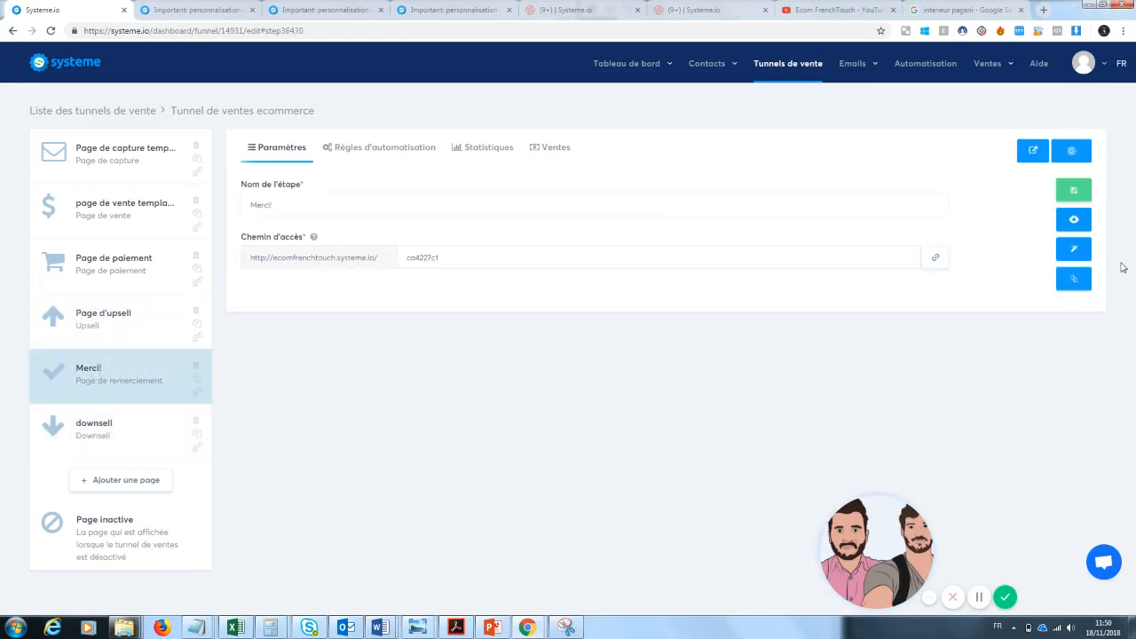
left_click(1071, 222)
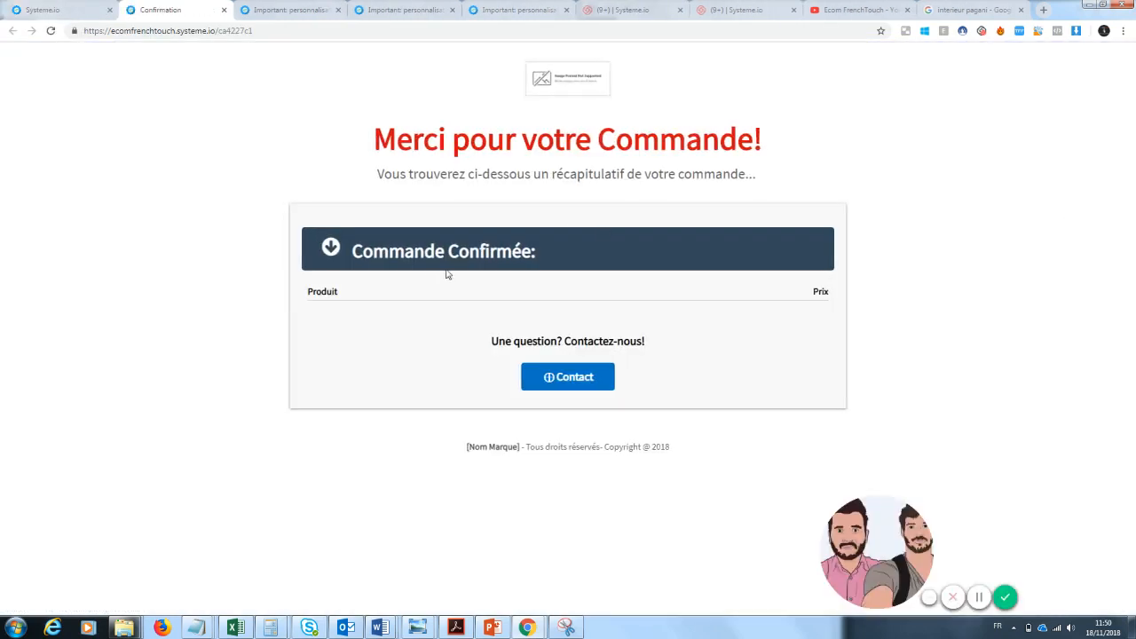
left_click_drag(538, 253, 392, 292)
left_click(689, 282)
left_click(781, 323)
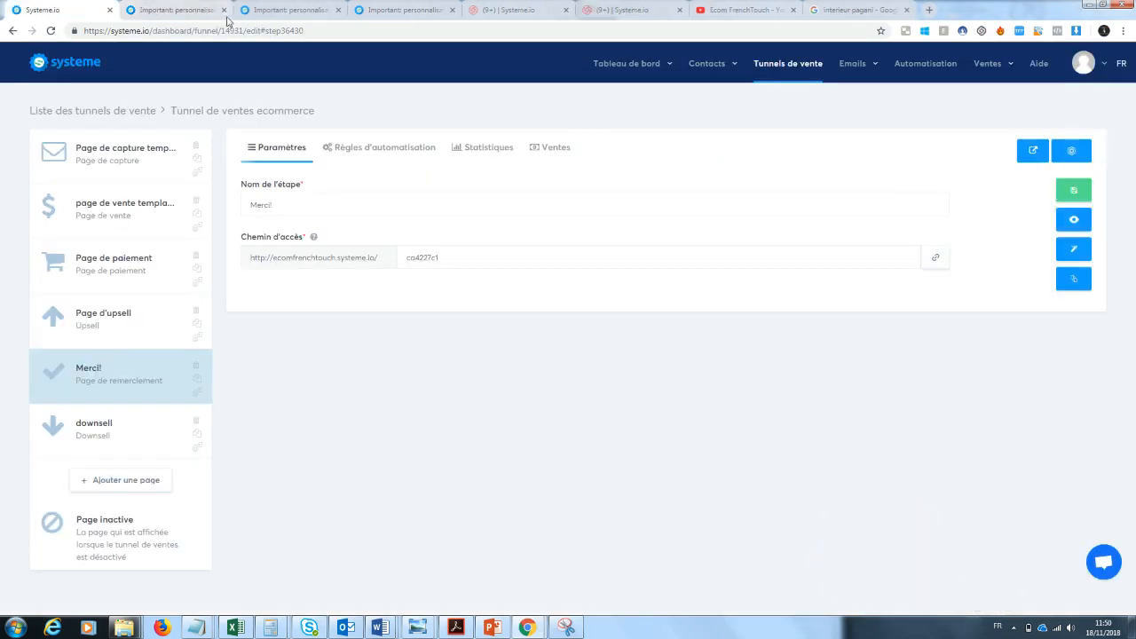
left_click(224, 9)
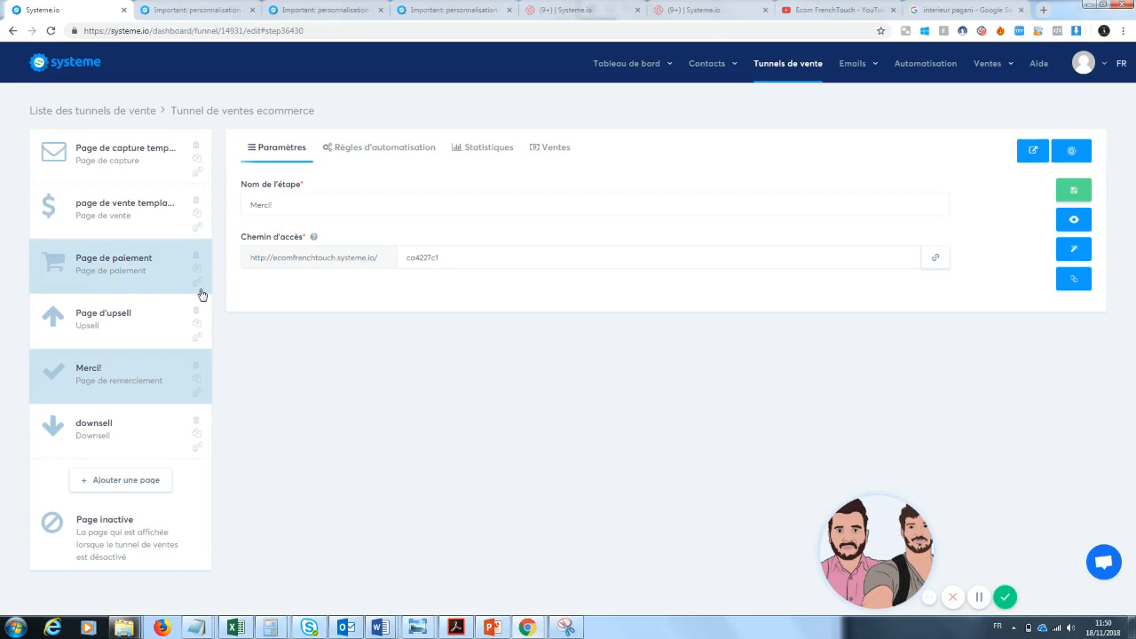
Step: Preview the funnel's sales page for Zoom' Pro and dismiss its discount popup
left_click(133, 153)
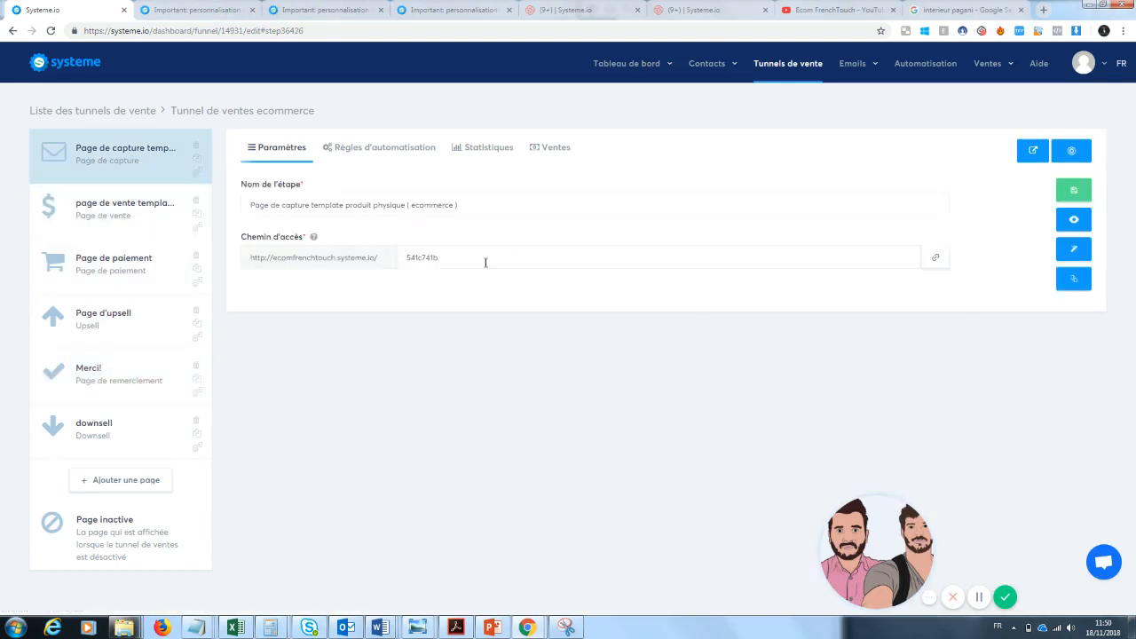
left_click(132, 211)
left_click(90, 176)
left_click(118, 194)
left_click(1088, 219)
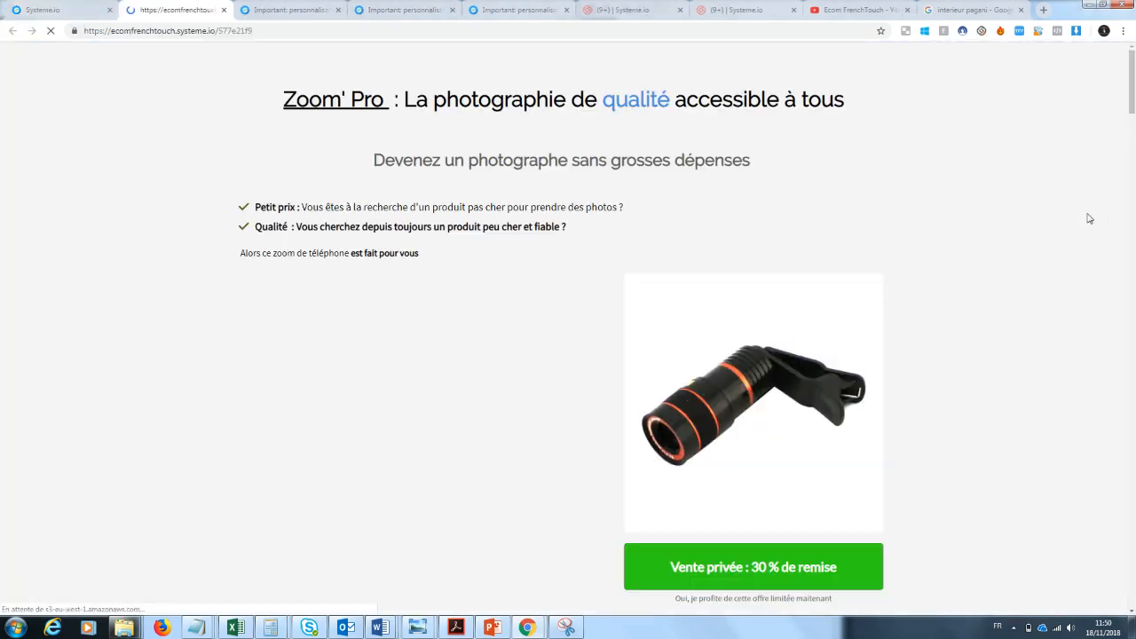
left_click_drag(1133, 94, 1135, 104)
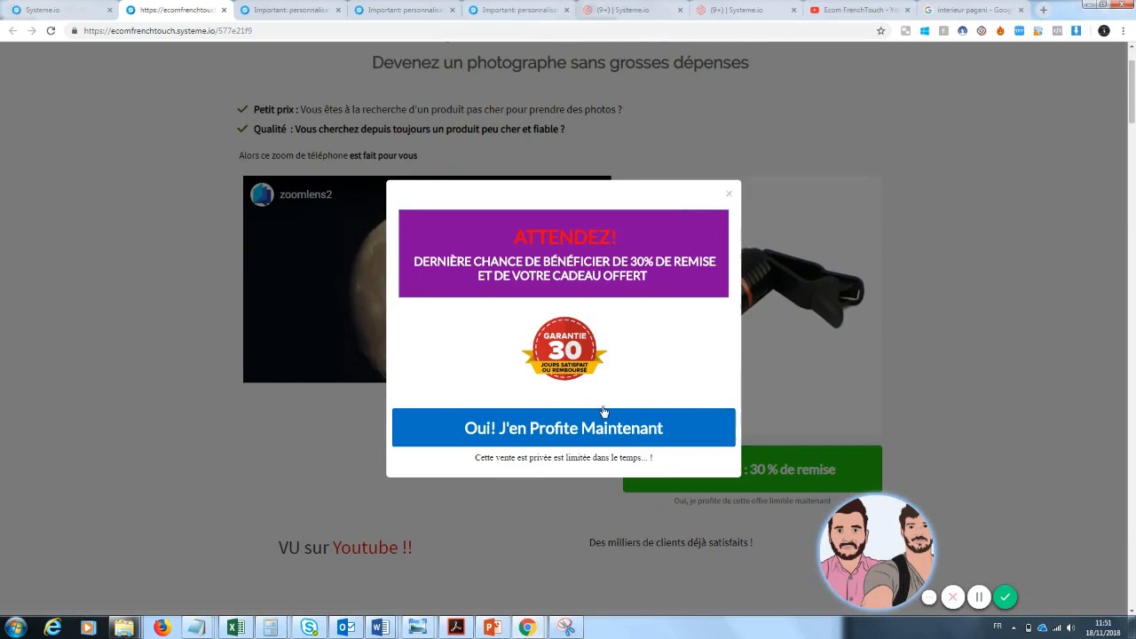
left_click(731, 193)
Step: Follow the sales page's 30 % private sale offer to the payment page and review the form down to the order bump
mouse_move(1133, 109)
left_mouse_down()
mouse_move(1096, 495)
mouse_move(1133, 428)
mouse_move(1131, 75)
mouse_move(1132, 117)
left_mouse_up()
left_click(780, 225)
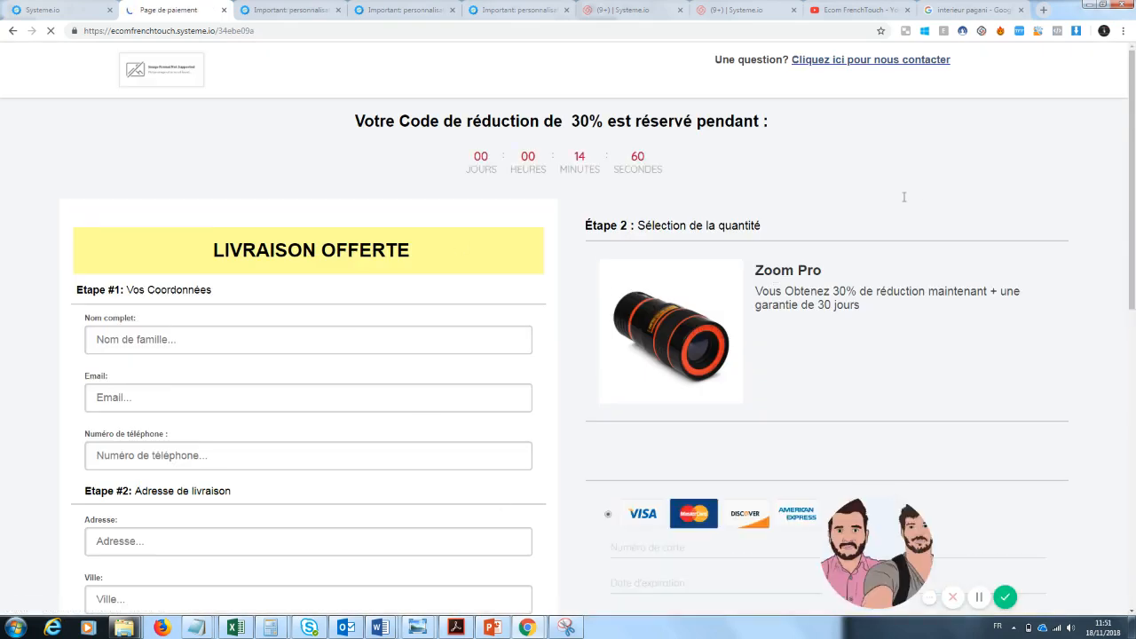
scroll(904, 197, "down", 3)
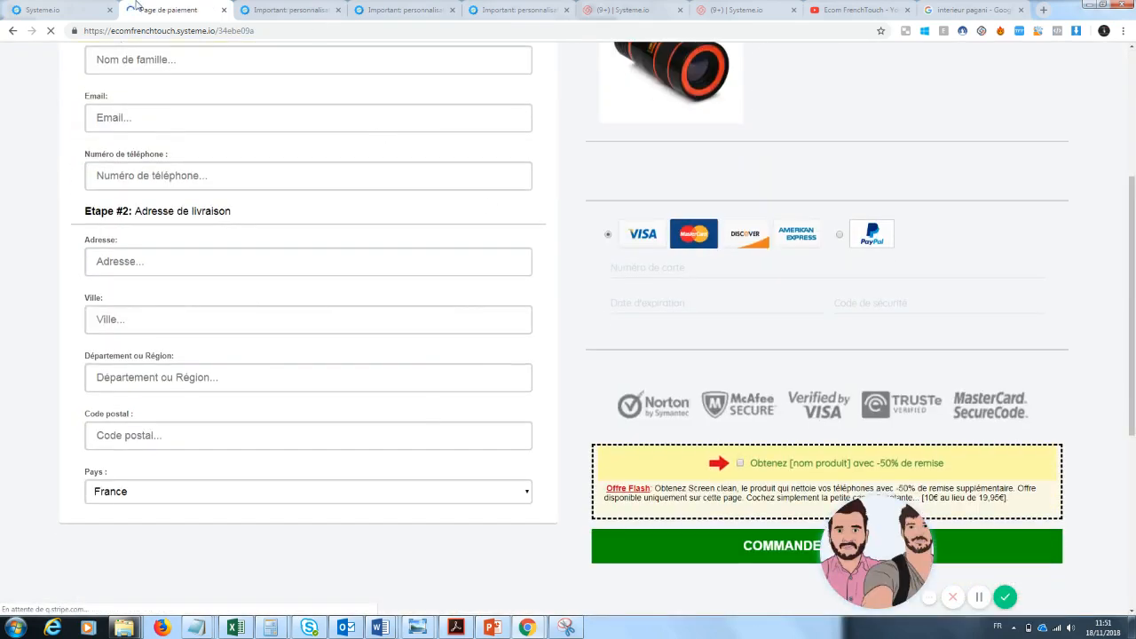
Step: Preview the Page d'upsell step down to its countdown offer, and open the Merci! step's settings
left_click(62, 9)
left_click(199, 310)
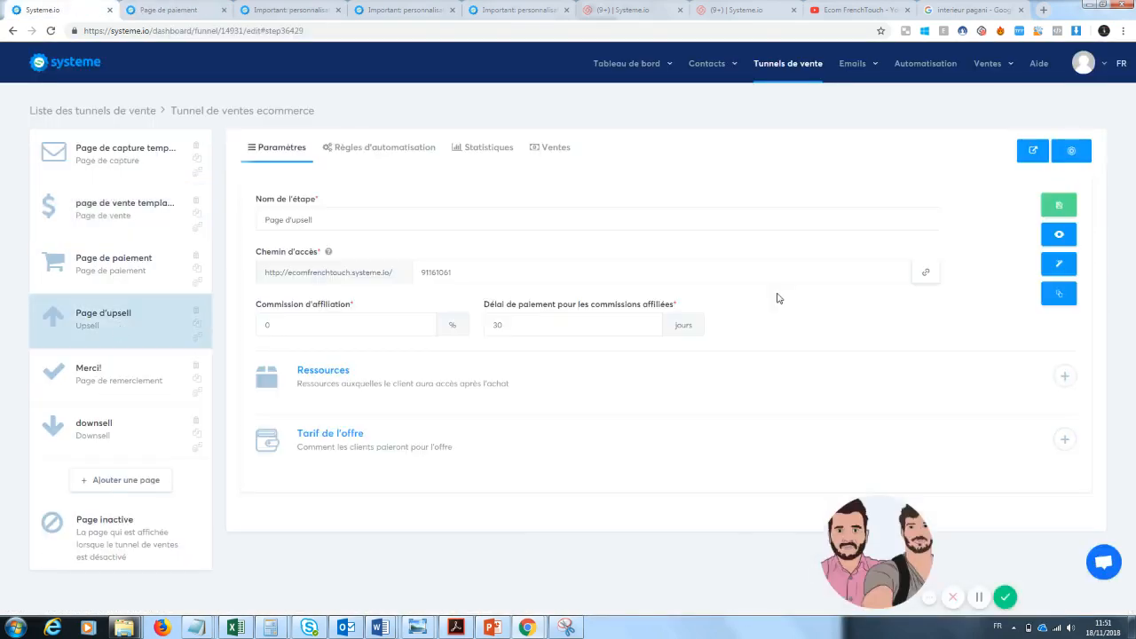
left_click(1075, 242)
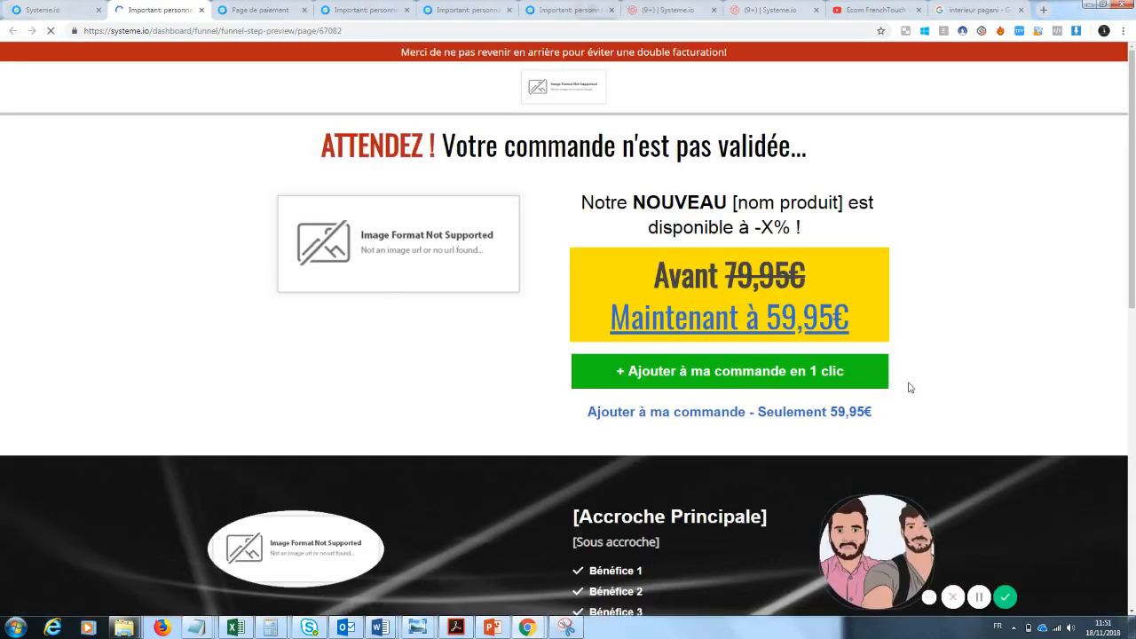
scroll(910, 388, "down", 10)
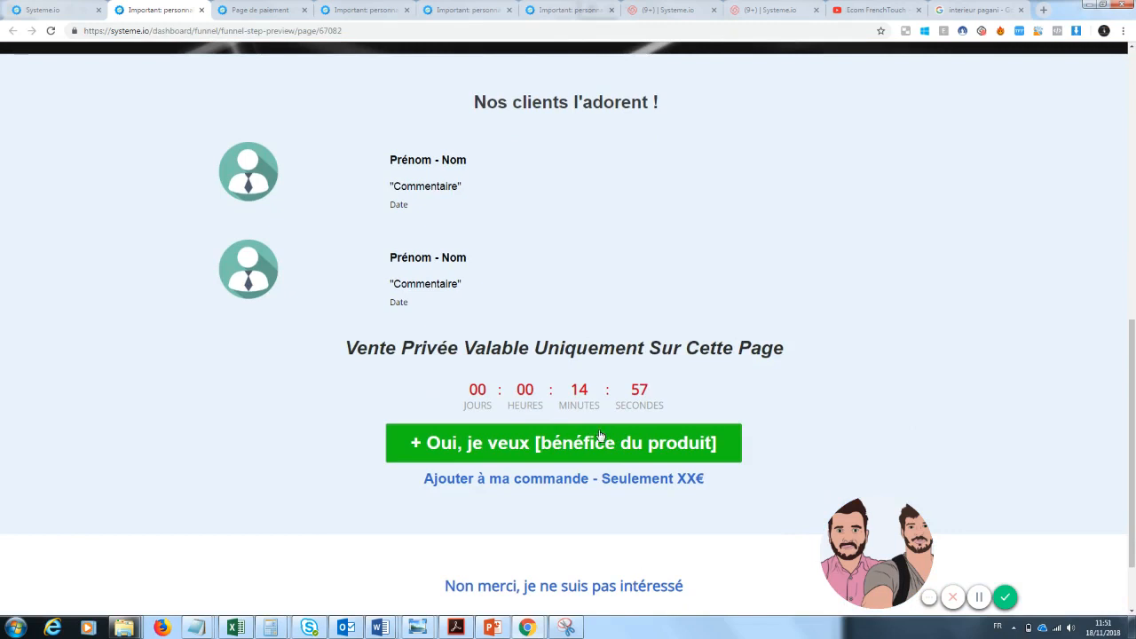
left_click(78, 10)
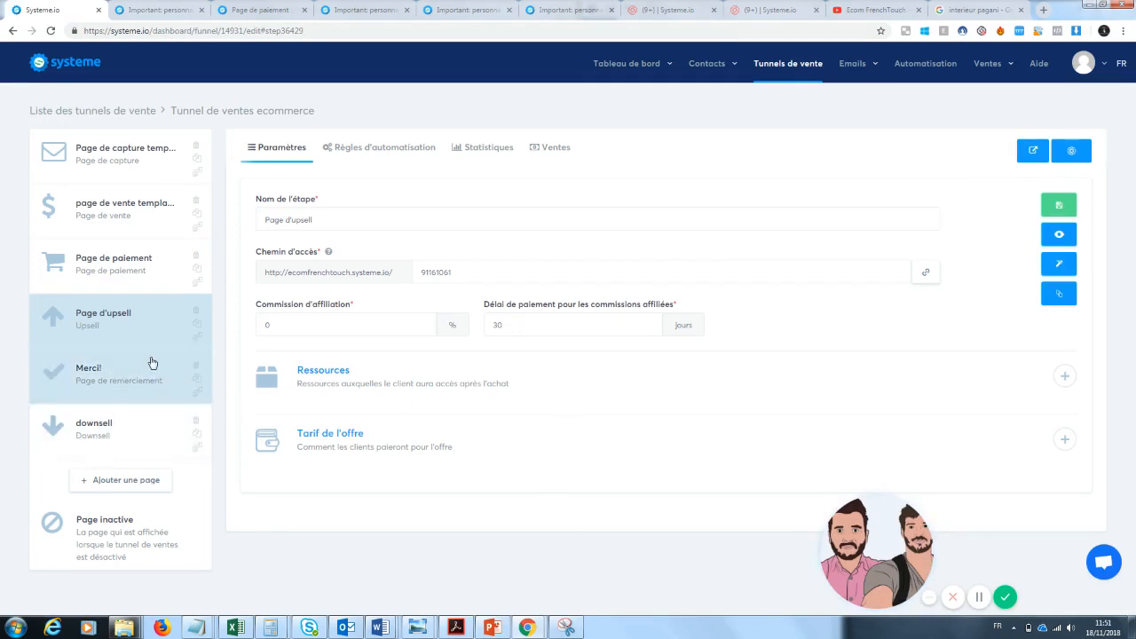
left_click(89, 378)
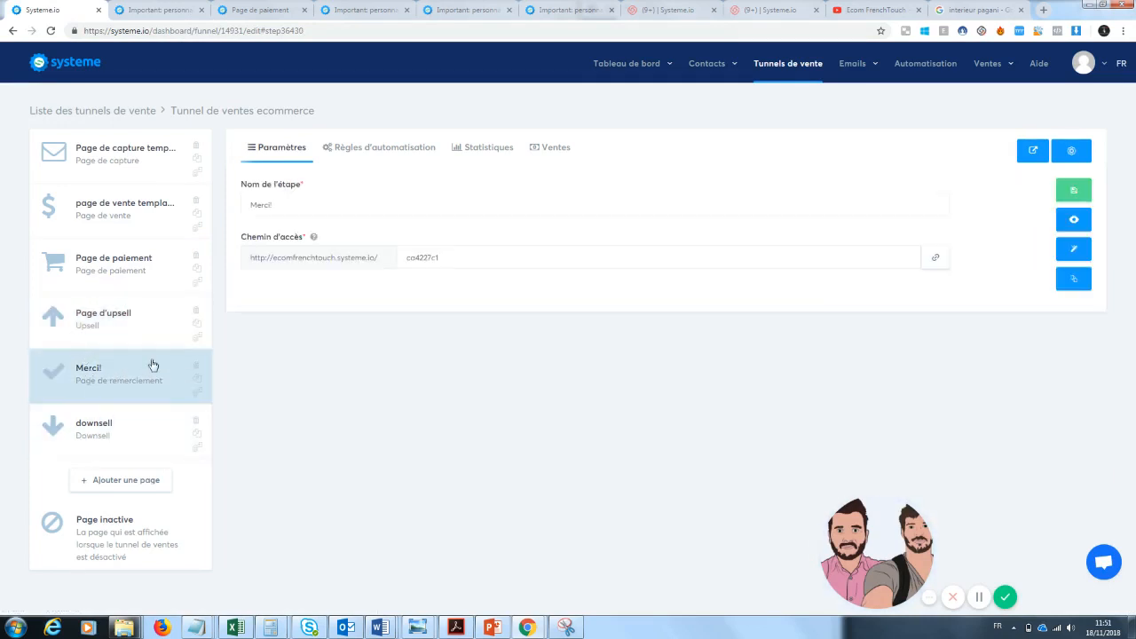